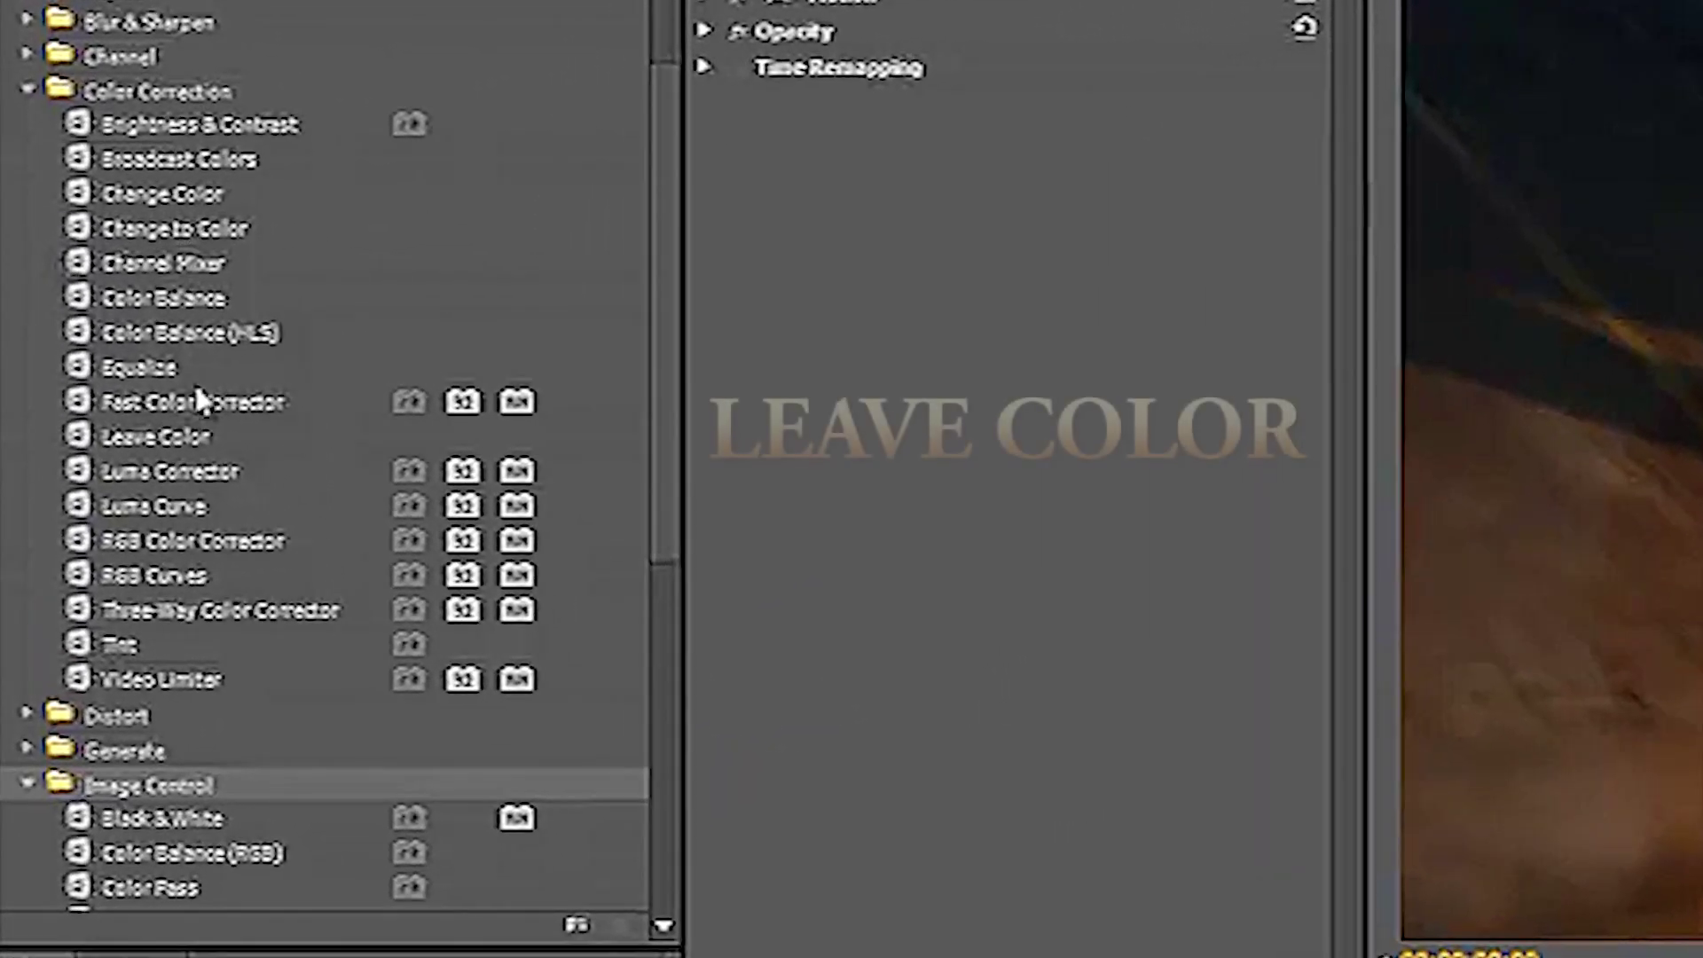
# - Apply Leave Color to the nested sequence clip with Amount to Decolor at 100%
pyautogui.moveTo(155, 437); pyautogui.dragTo(435, 652)
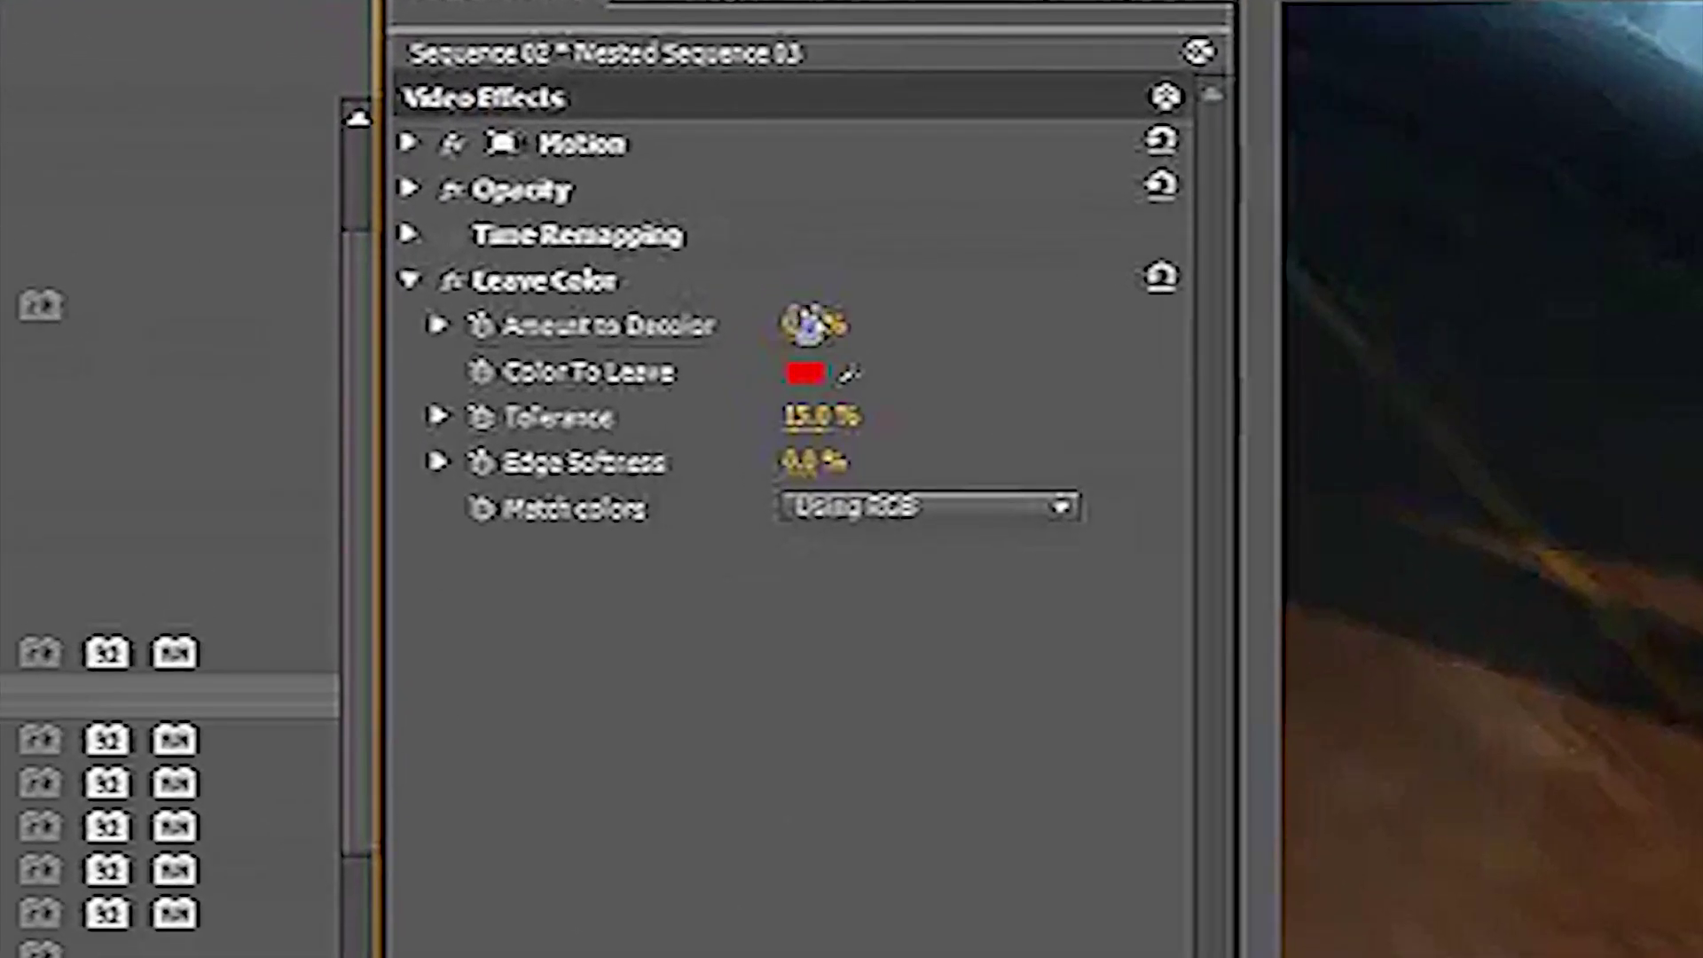
pyautogui.moveTo(814, 325); pyautogui.dragTo(1271, 344)
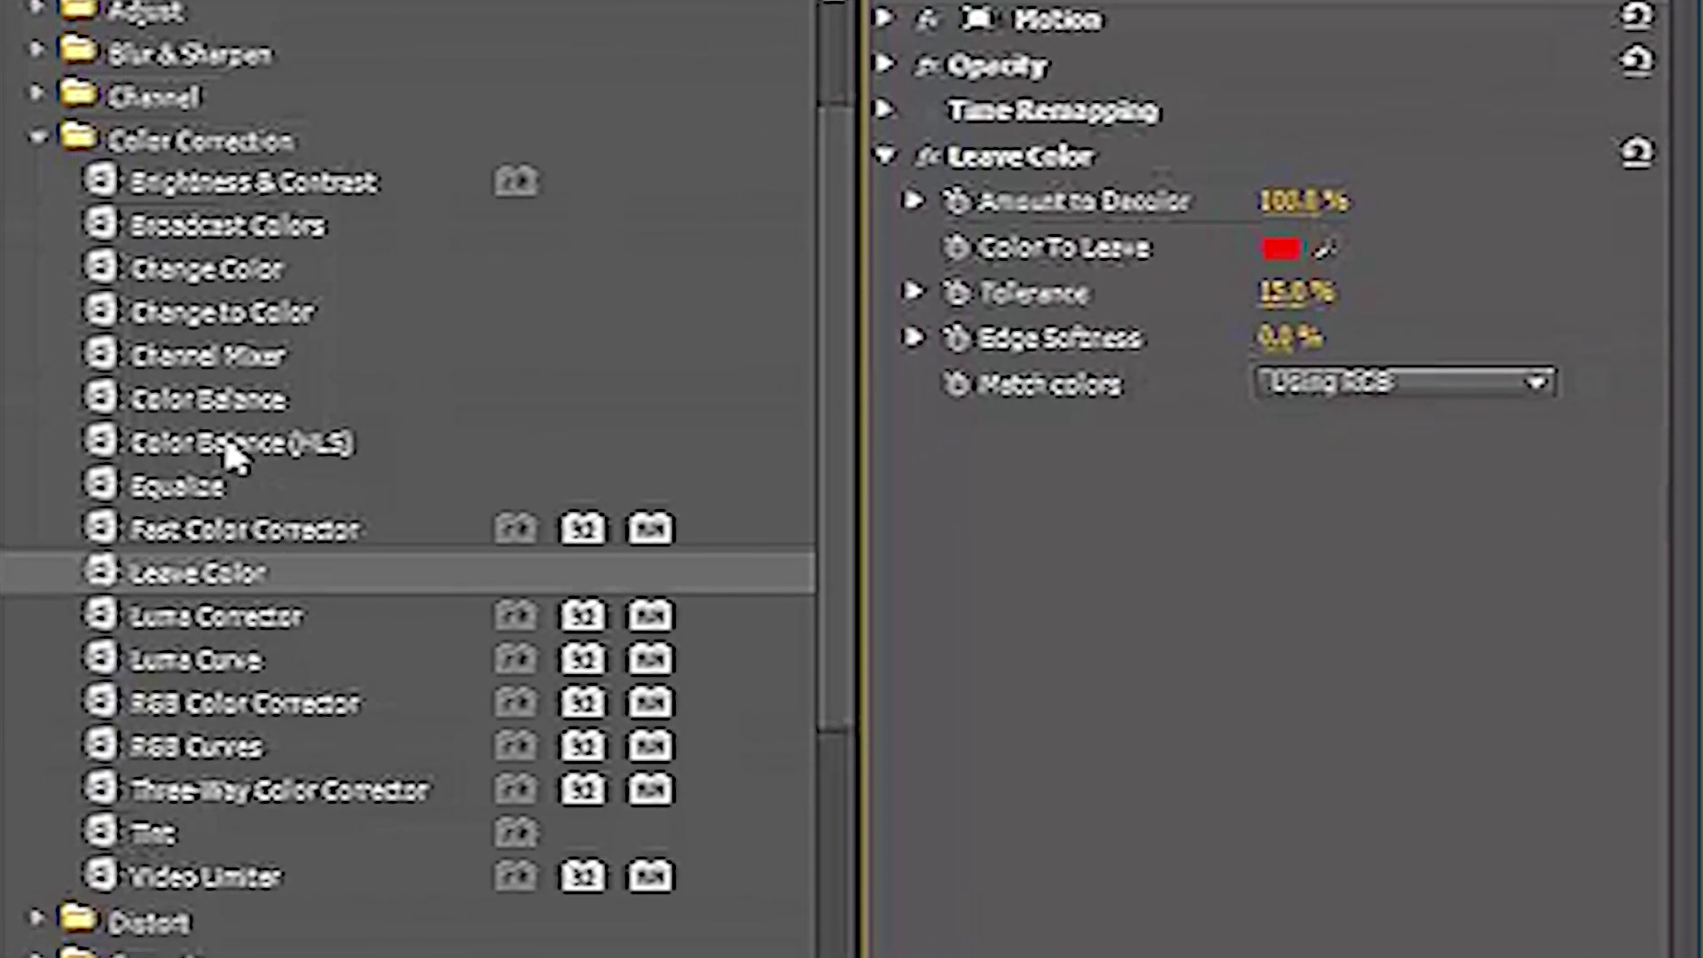
# - Tint the clip blue with Fast Color Corrector (Balance Magnitude ~42.84) and maximize the Program Monitor
pyautogui.doubleClick(241, 529)
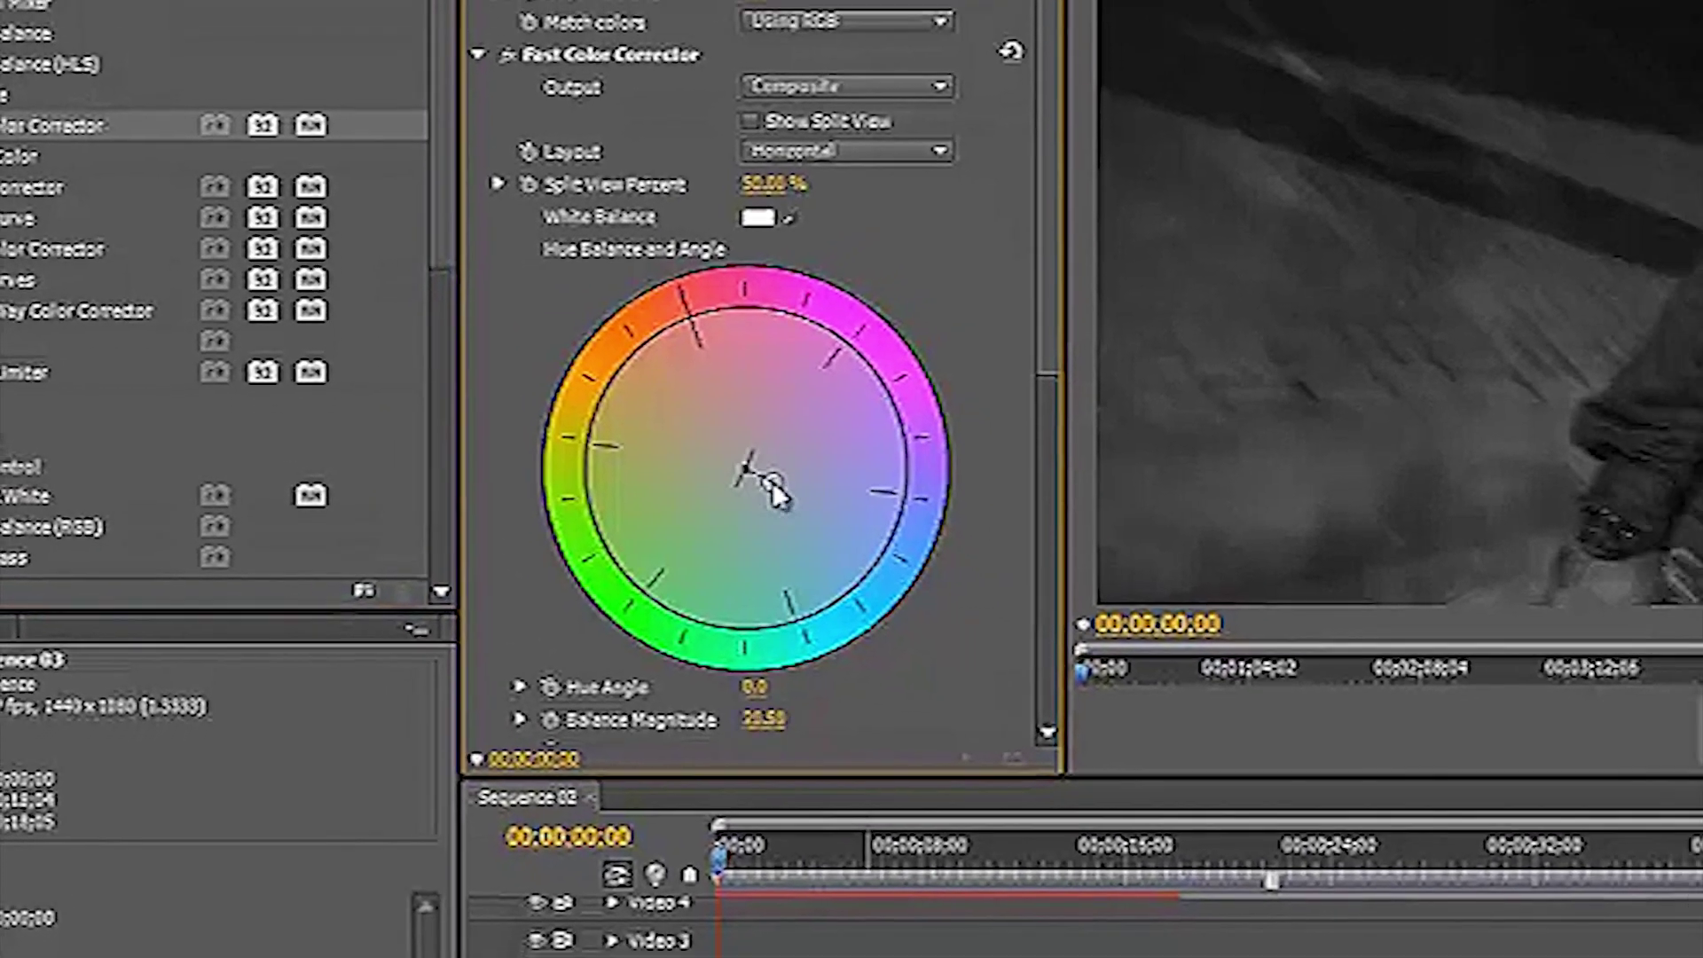
pyautogui.moveTo(786, 466); pyautogui.dragTo(477, 538)
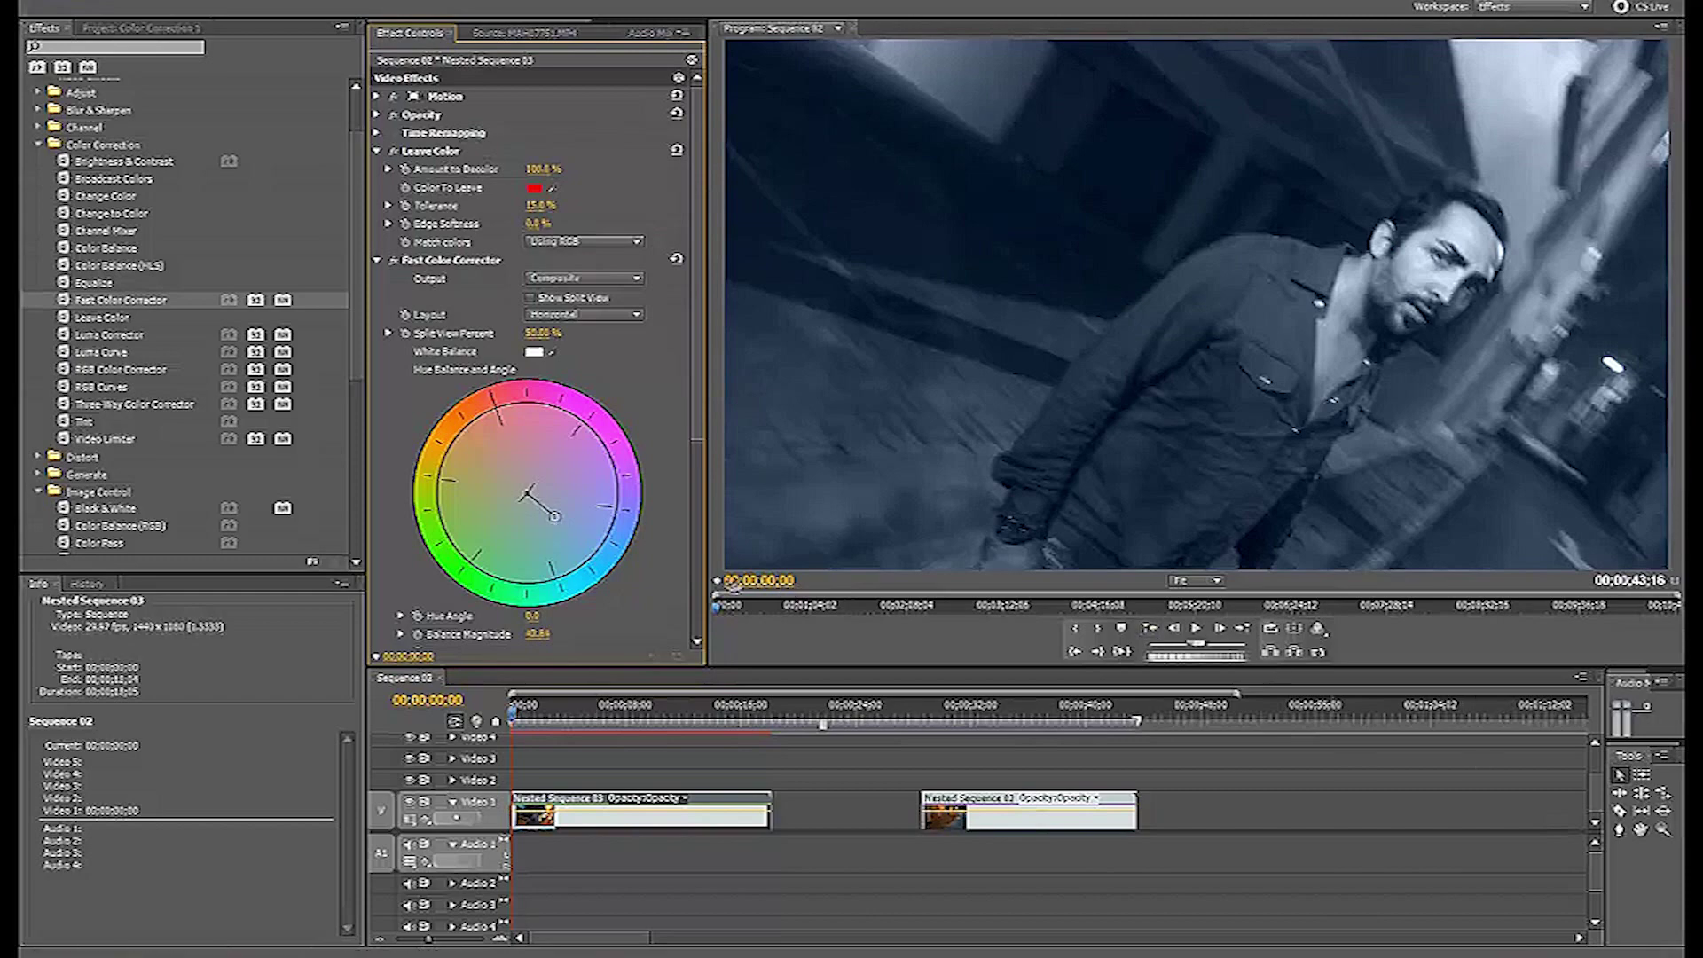
pyautogui.click(1658, 40)
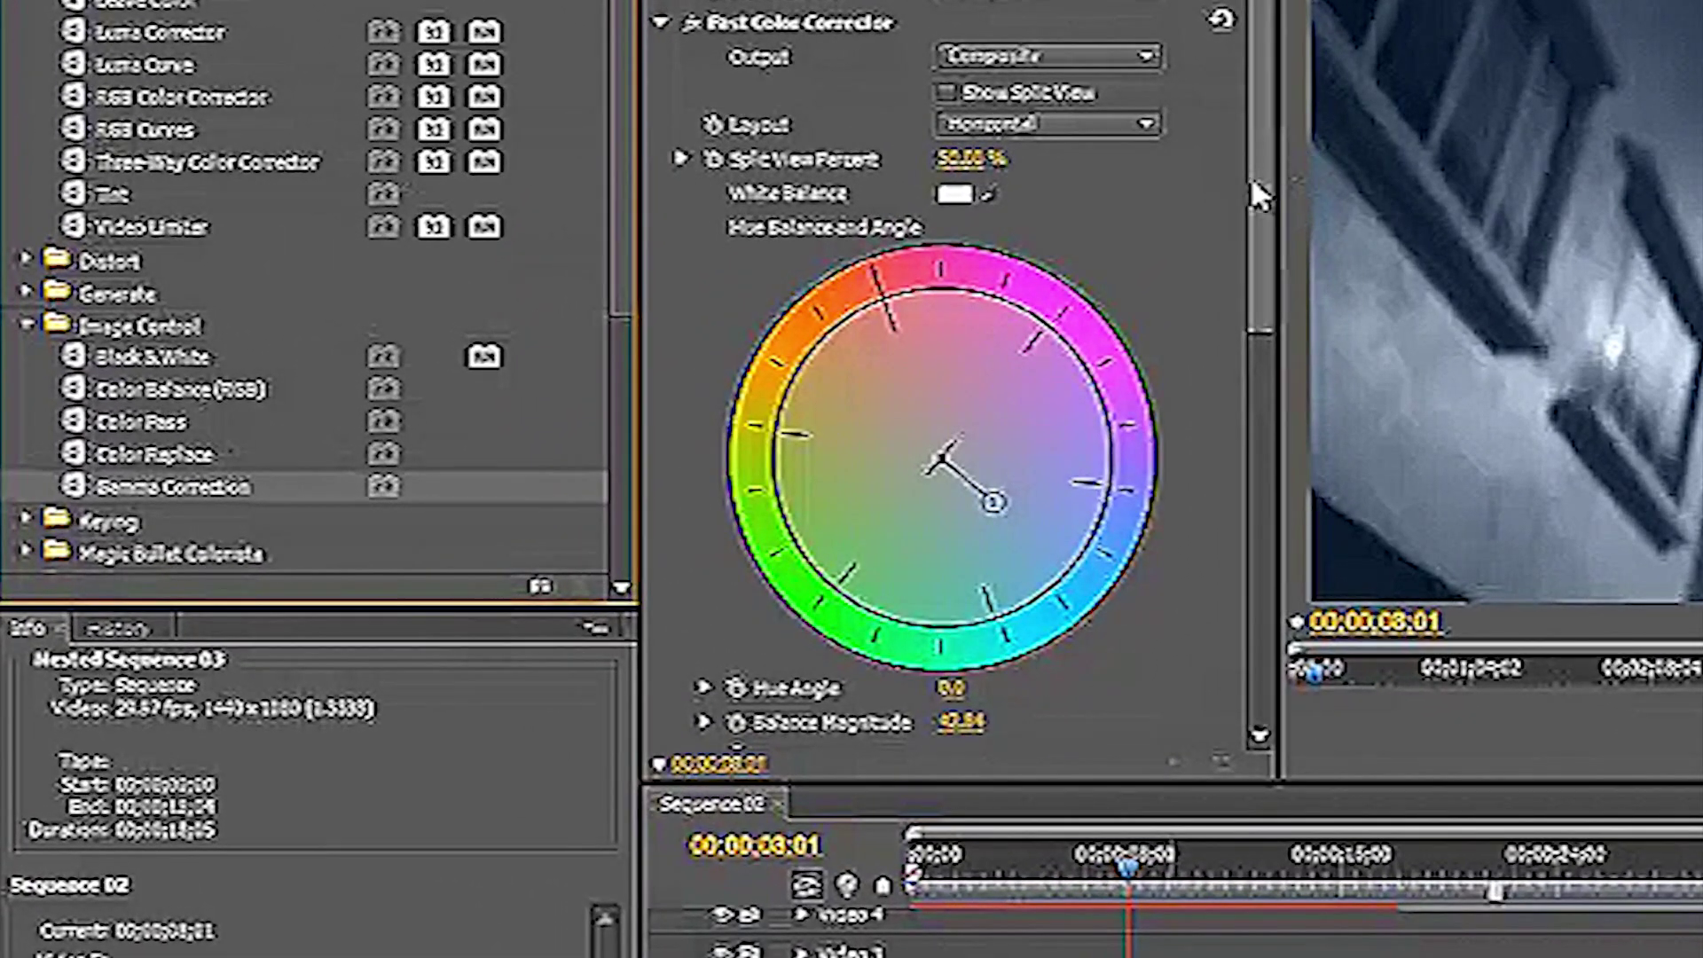
pyautogui.moveTo(1252, 186); pyautogui.dragTo(1257, 638)
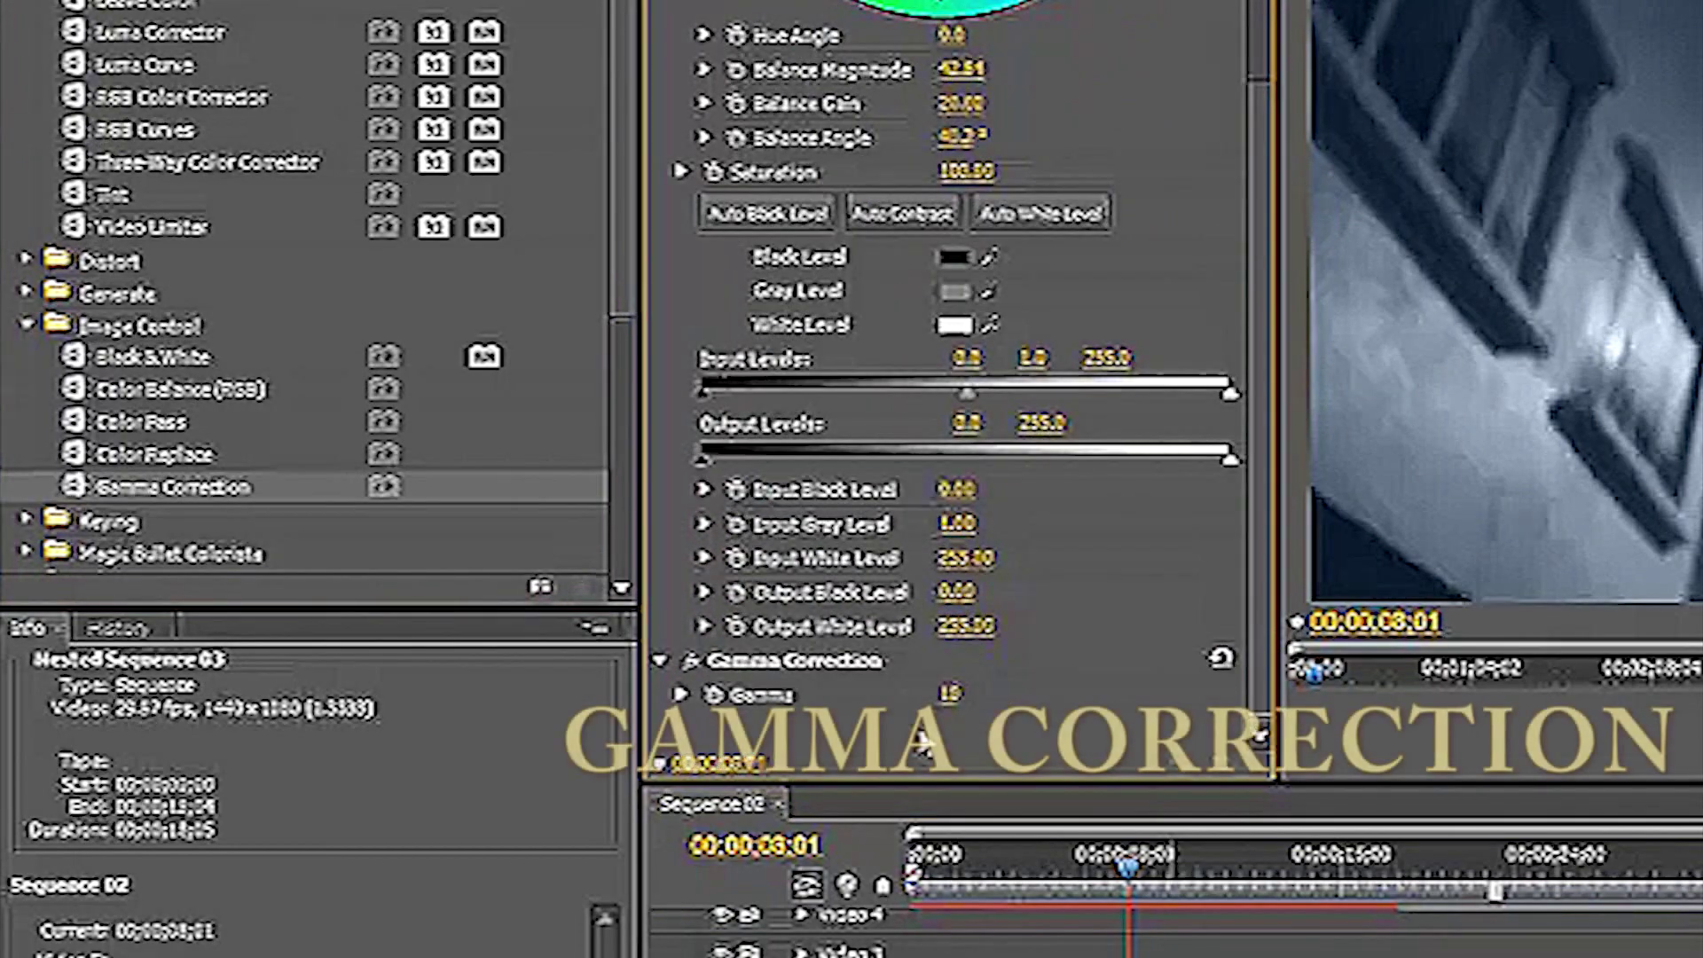
# - Set Gamma Correction's Gamma to 12 for contrast, then return to the sequence start
pyautogui.press('Return')
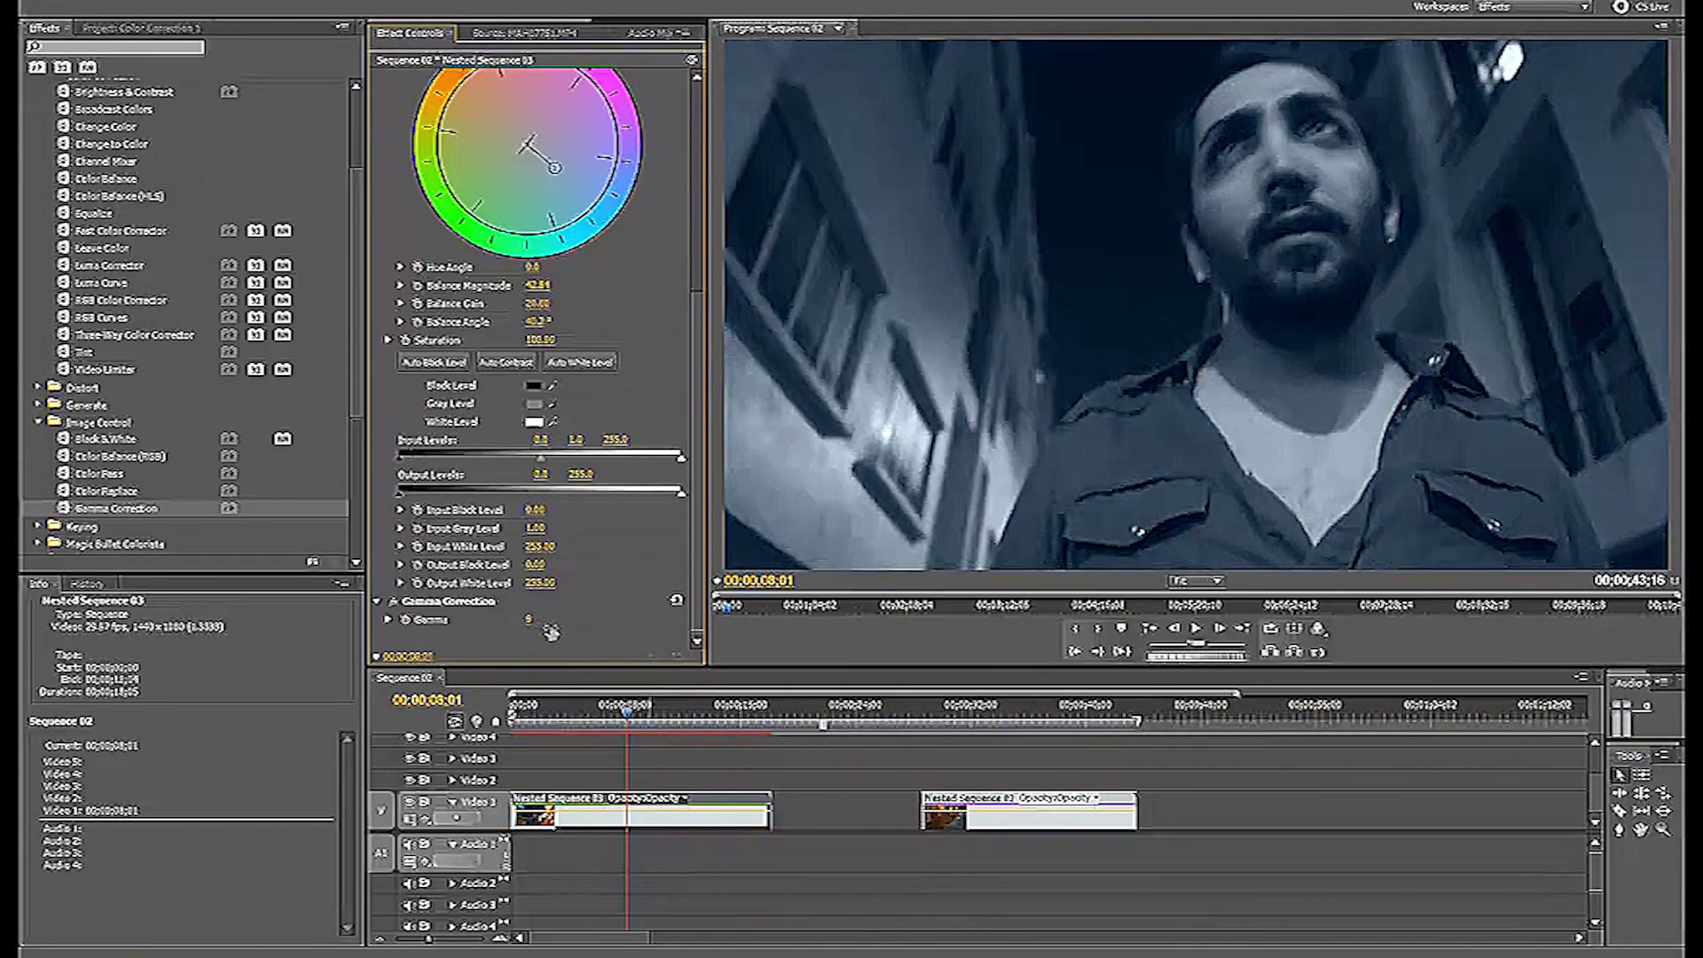
pyautogui.moveTo(552, 632); pyautogui.dragTo(556, 633)
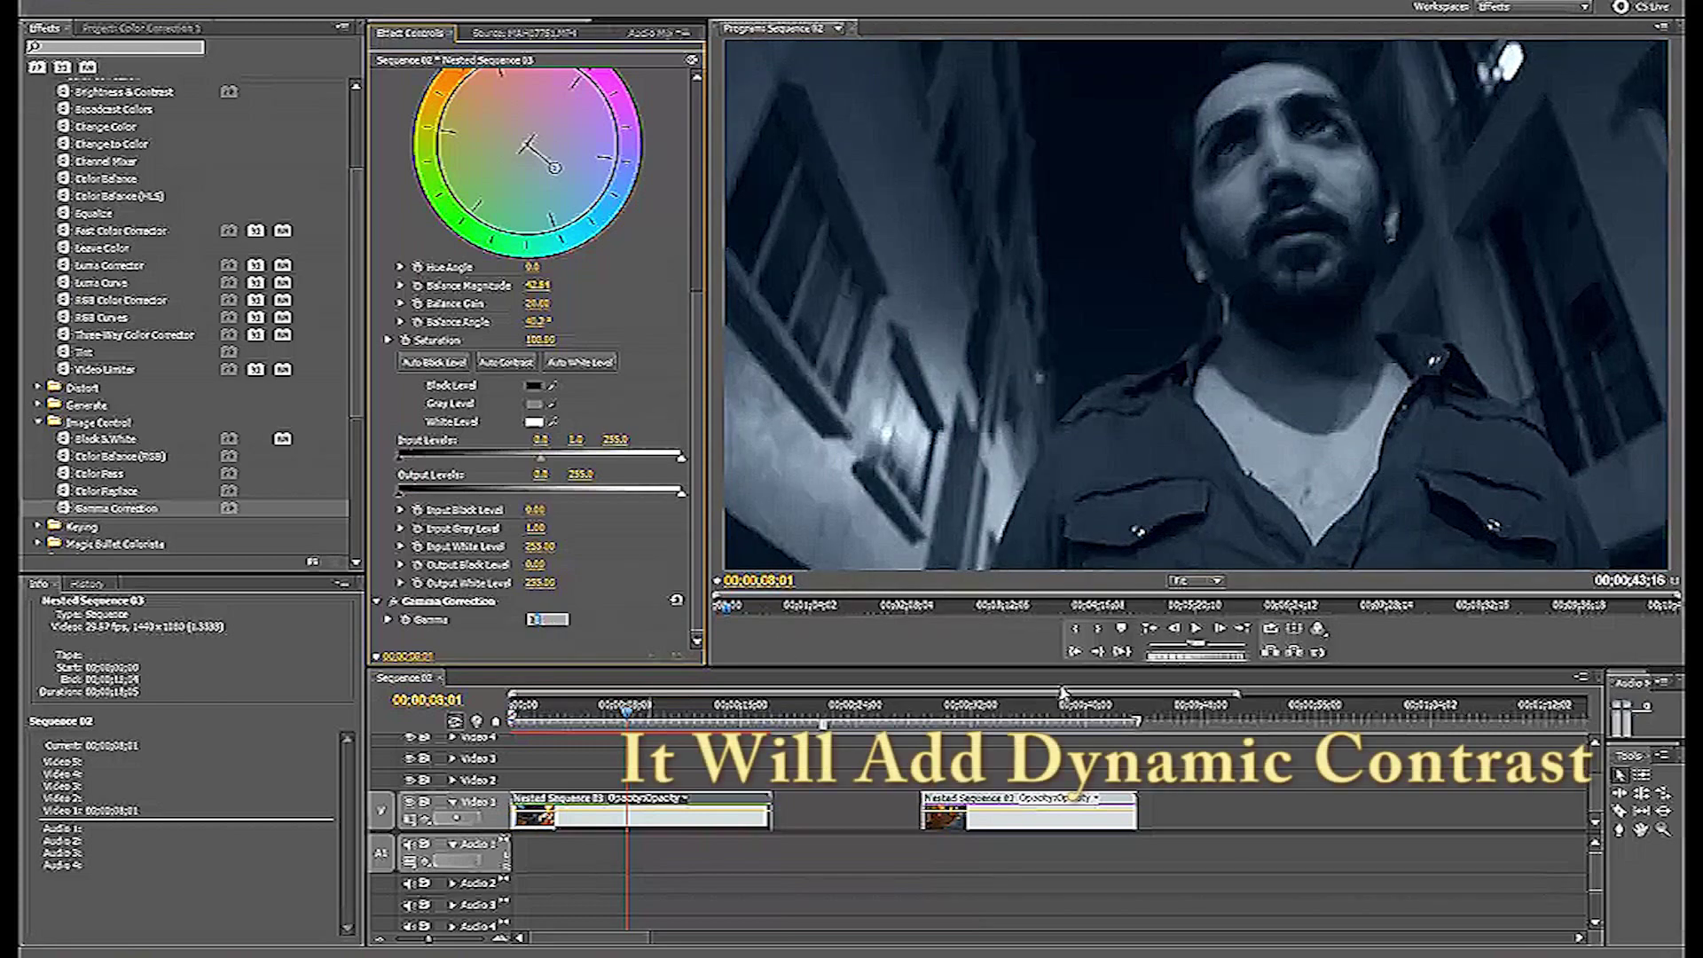
pyautogui.press('Home')
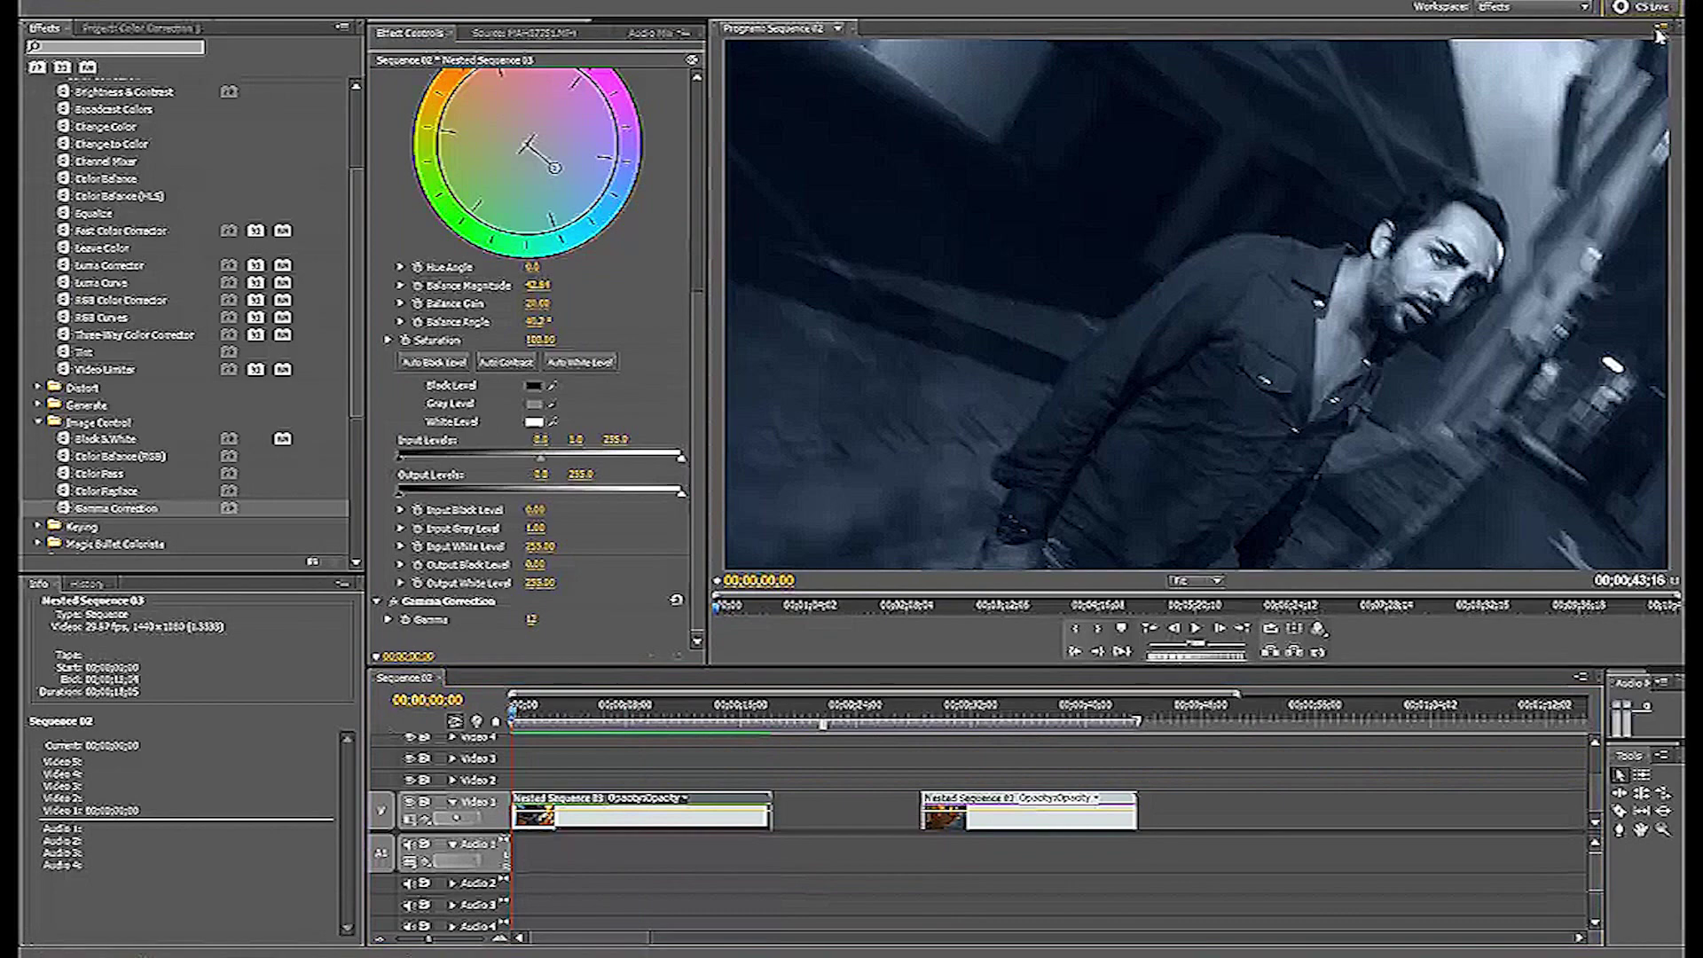
# - Maximize the Program Monitor frame and play the blue noir clip from the start
pyautogui.click(1661, 35)
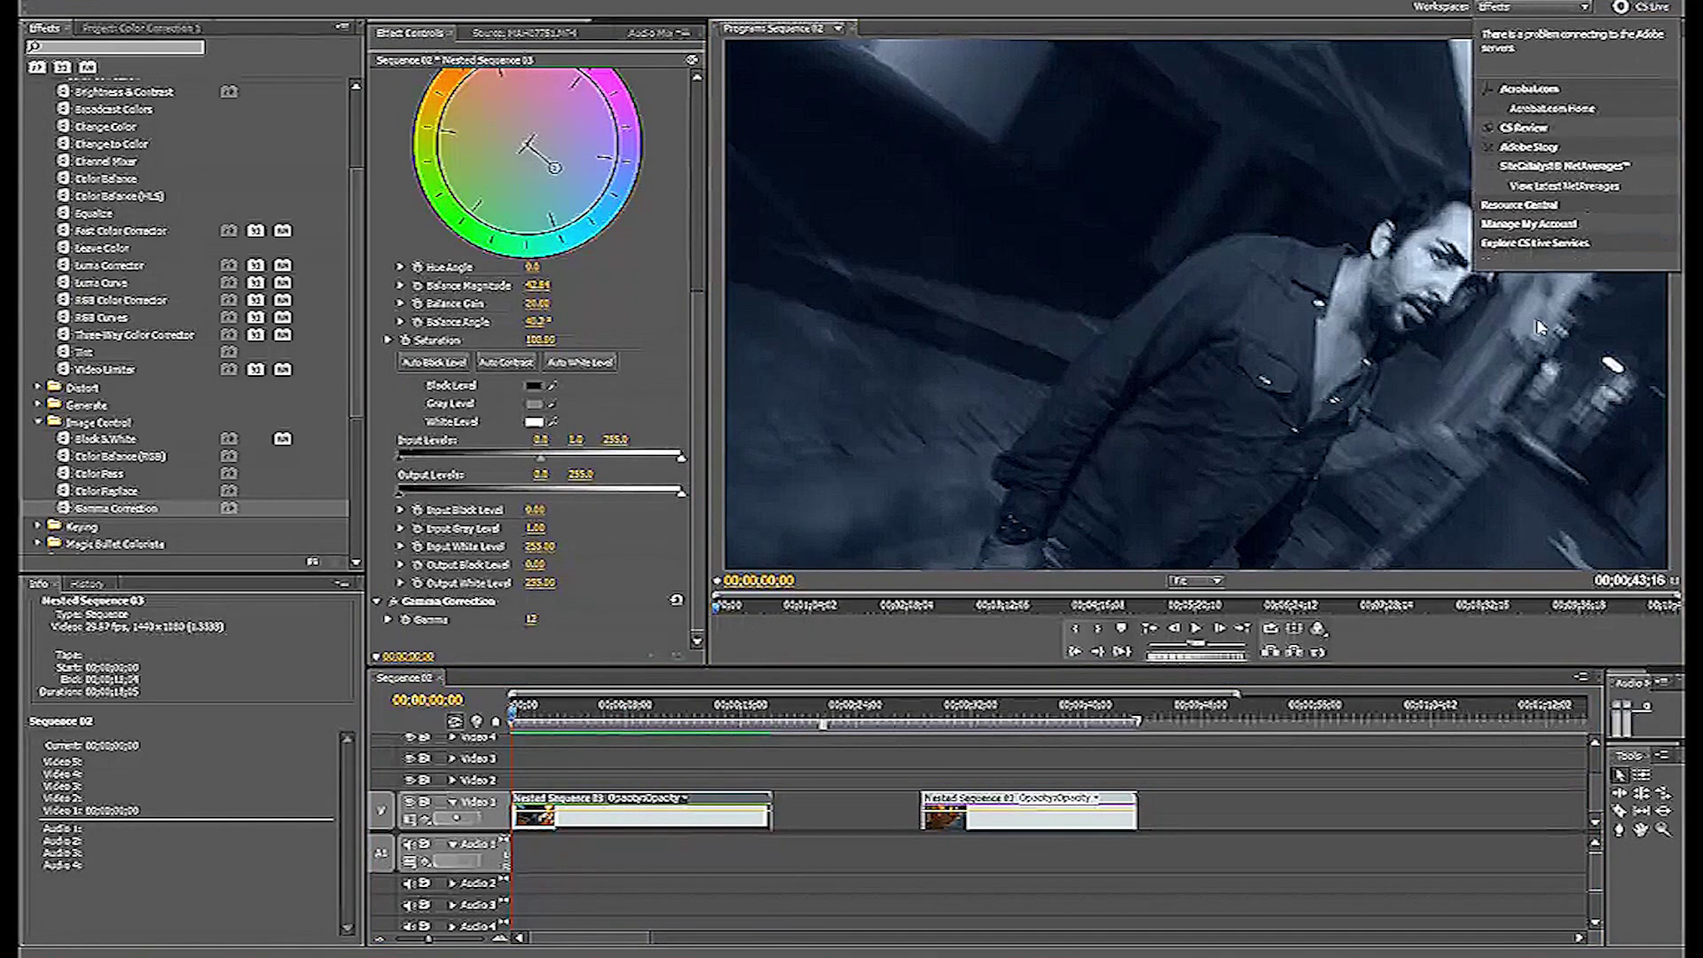
pyautogui.click(1669, 34)
pyautogui.click(1612, 109)
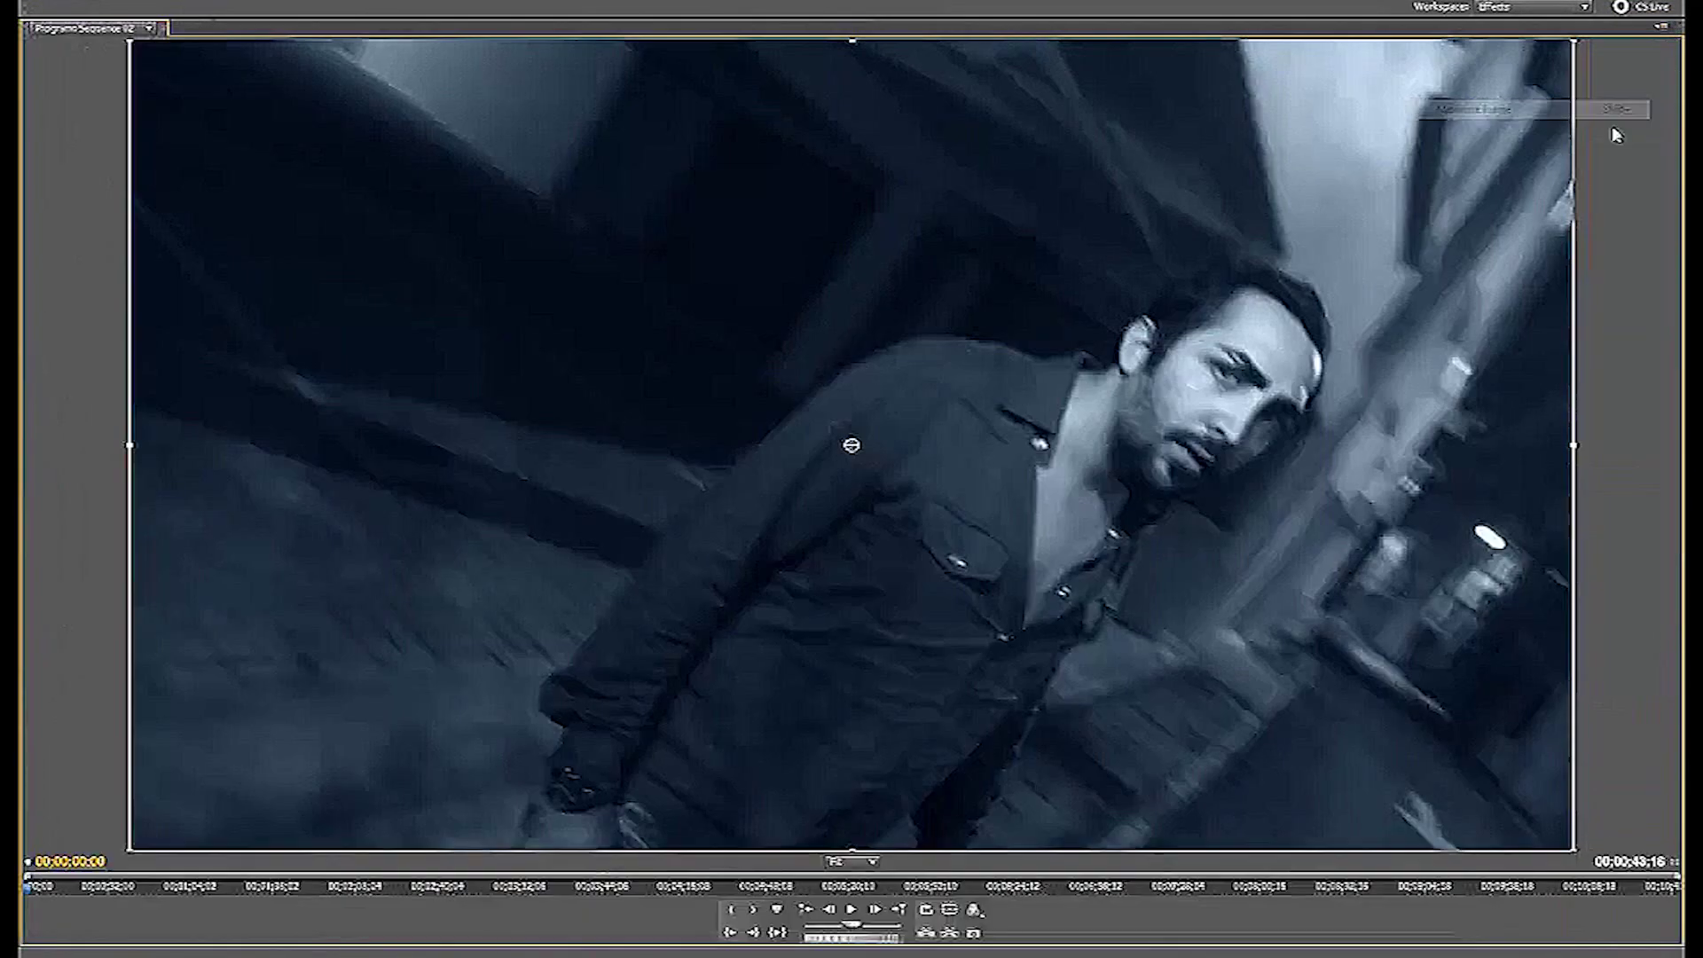
pyautogui.press('space')
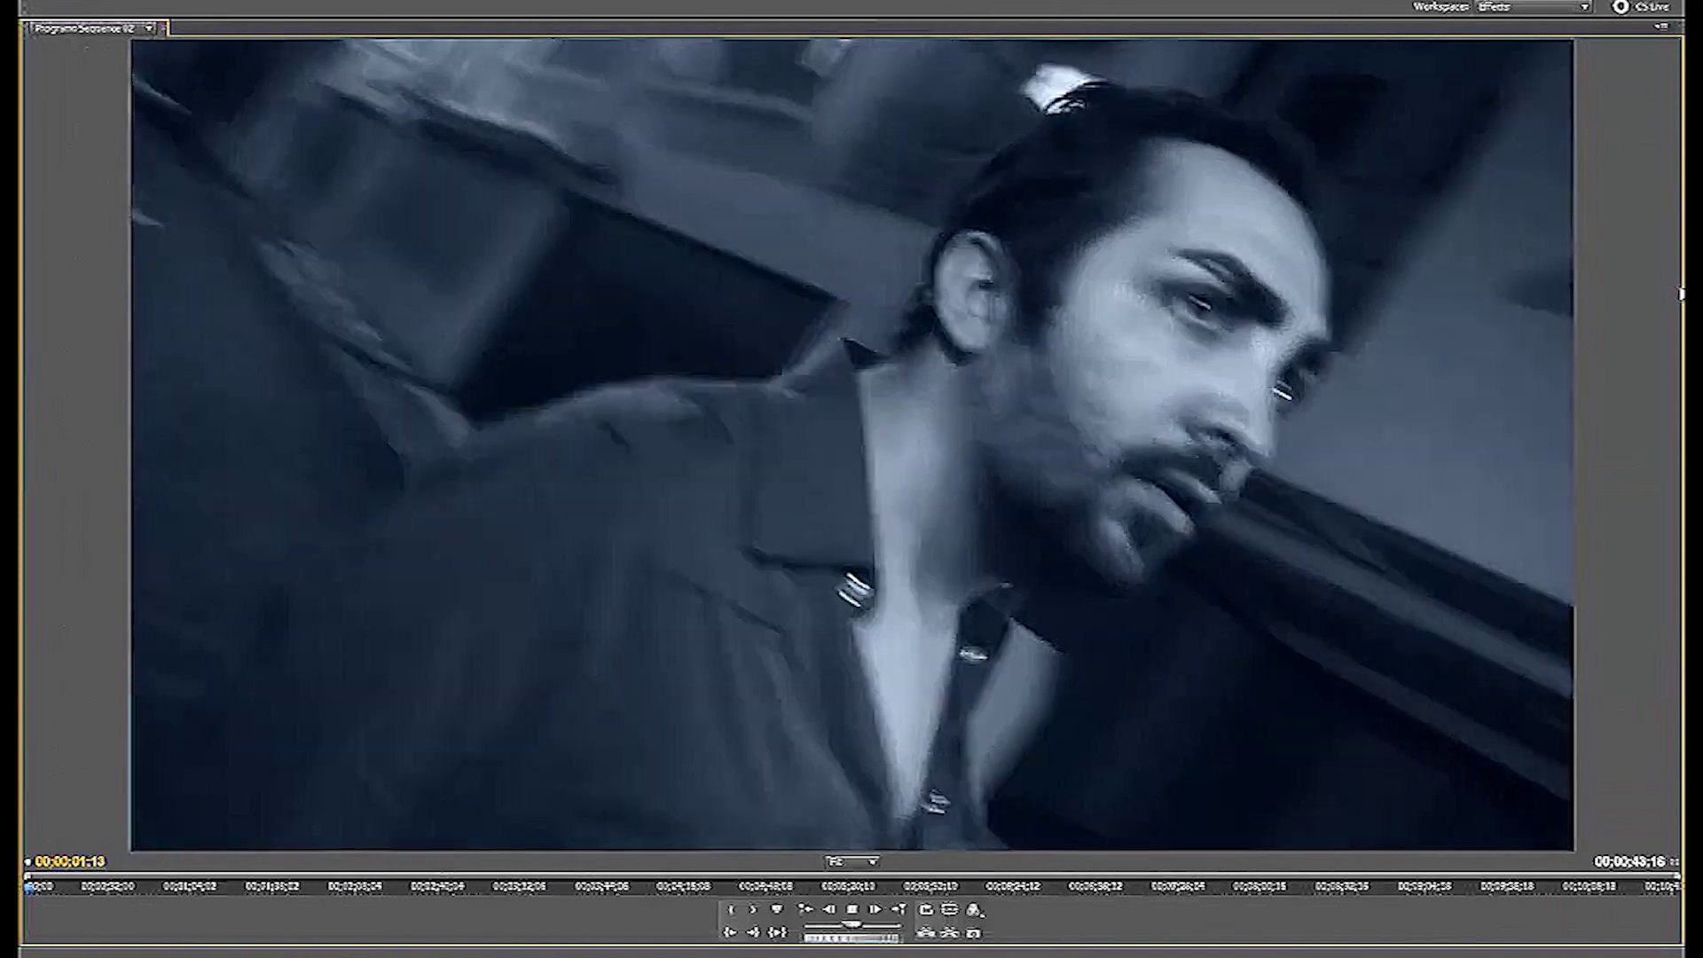